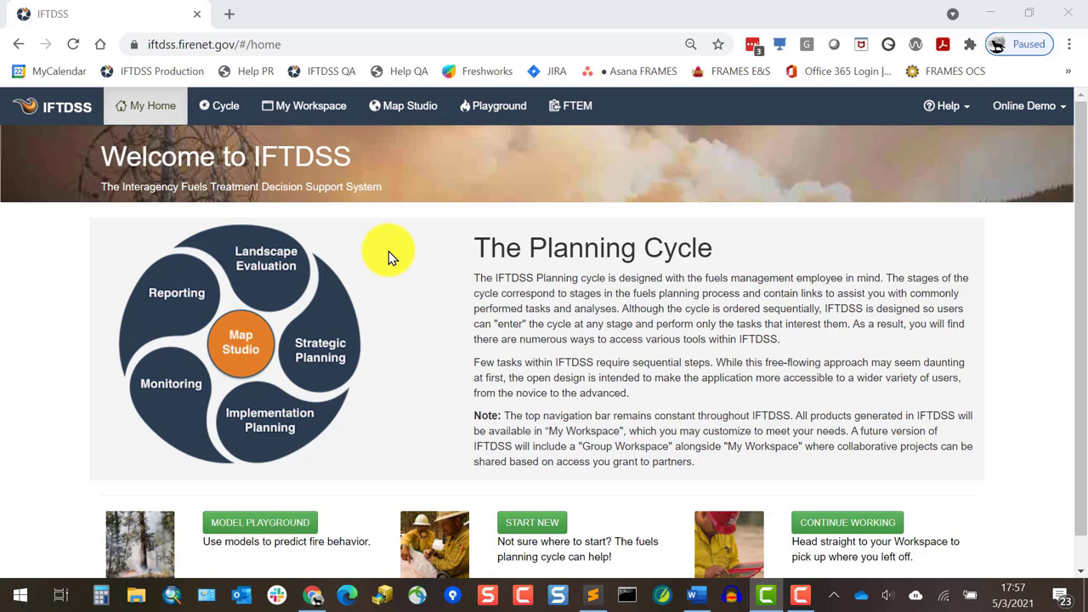
Step: Bring up the Landscape Tools create-new form in Map Studio
left_click(229, 113)
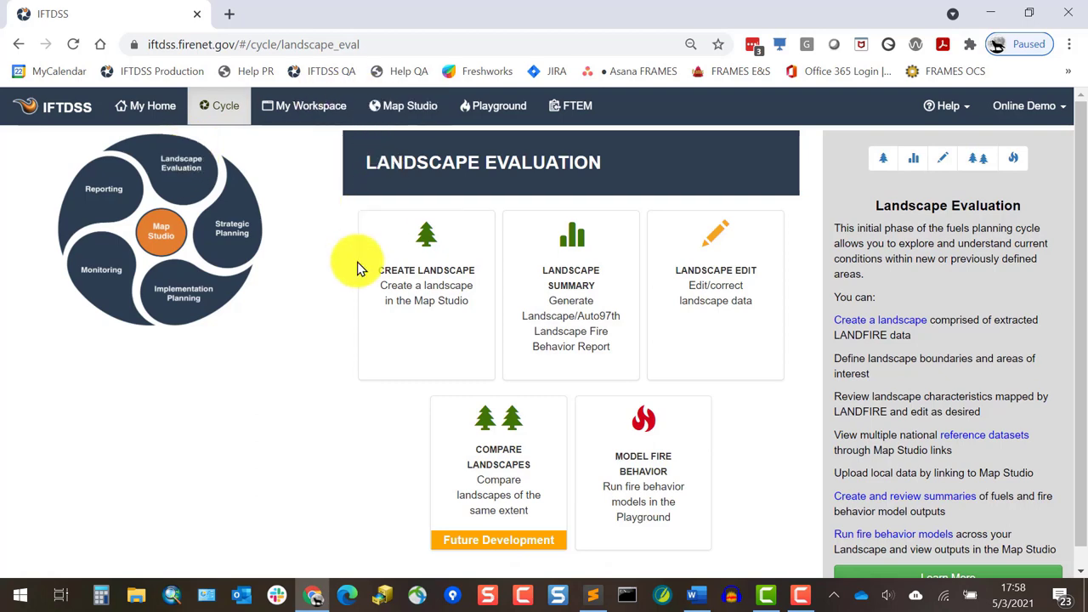
left_click(436, 302)
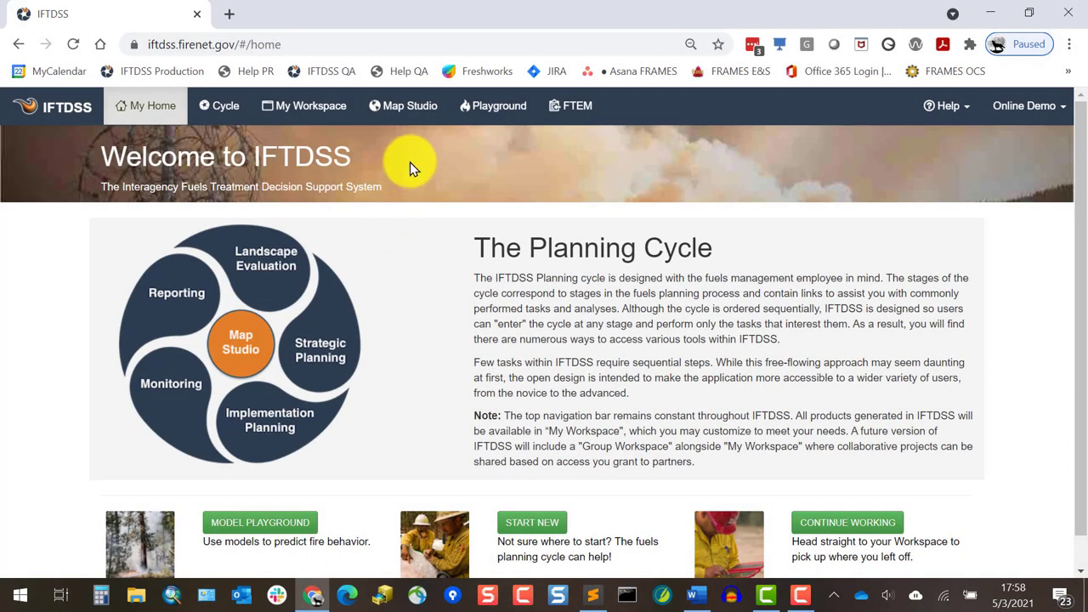
left_click(404, 107)
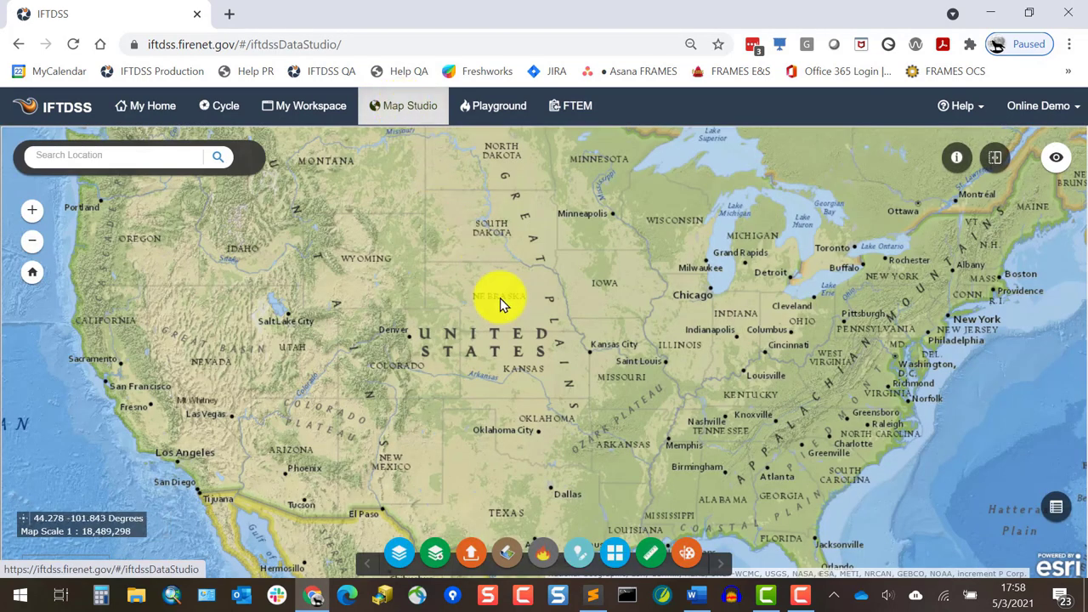
left_click(505, 555)
left_click(234, 265)
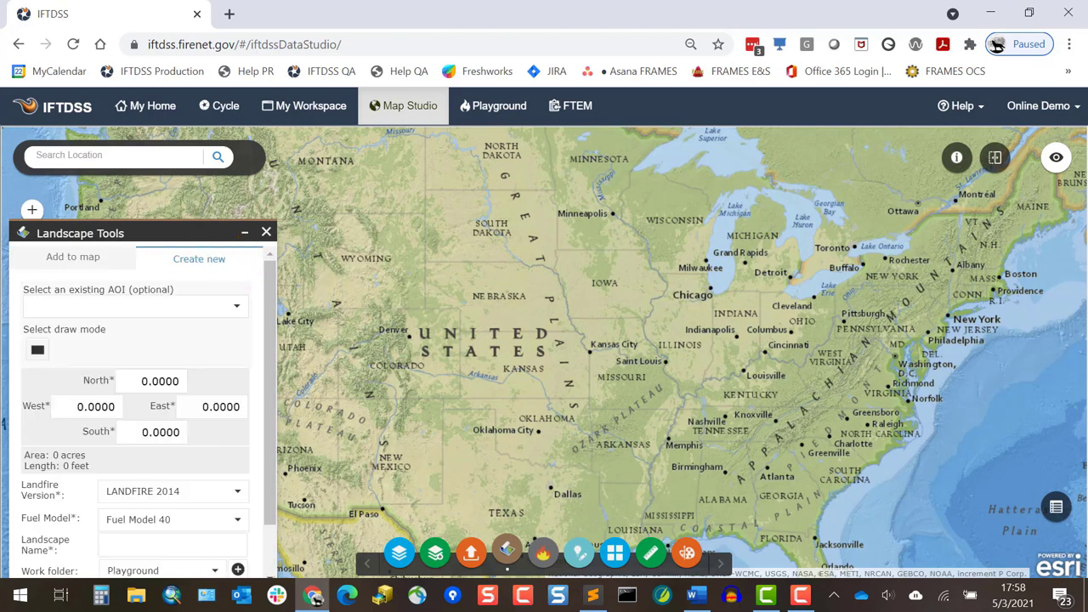
Step: Zoom the map in on the Boise Mountains, leaving the existing AOI list unused
left_click(934, 405)
scroll(318, 226, "up", 5)
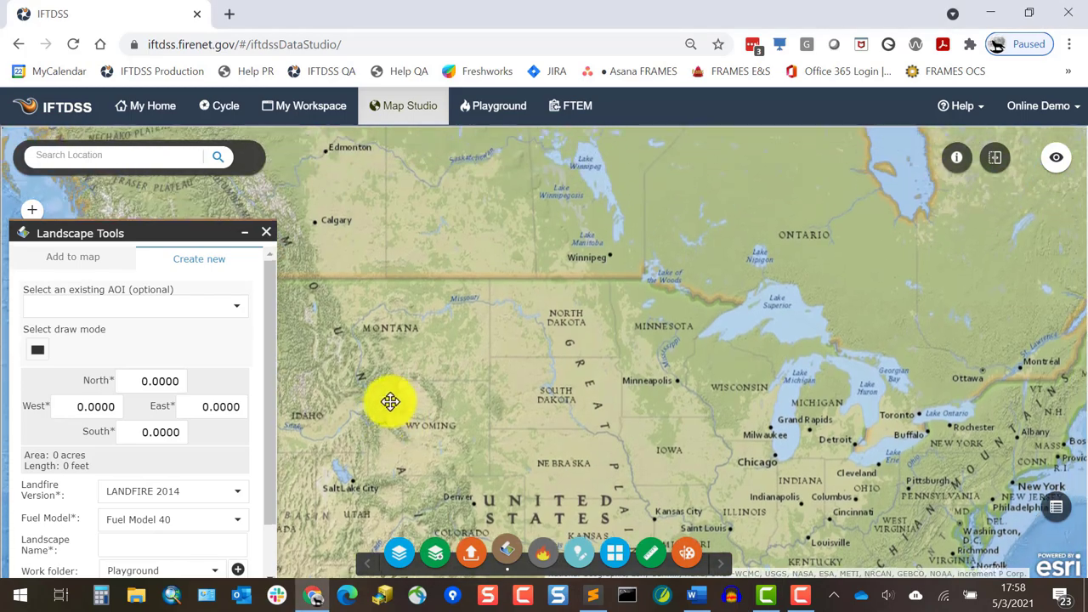
scroll(337, 241, "up", 3)
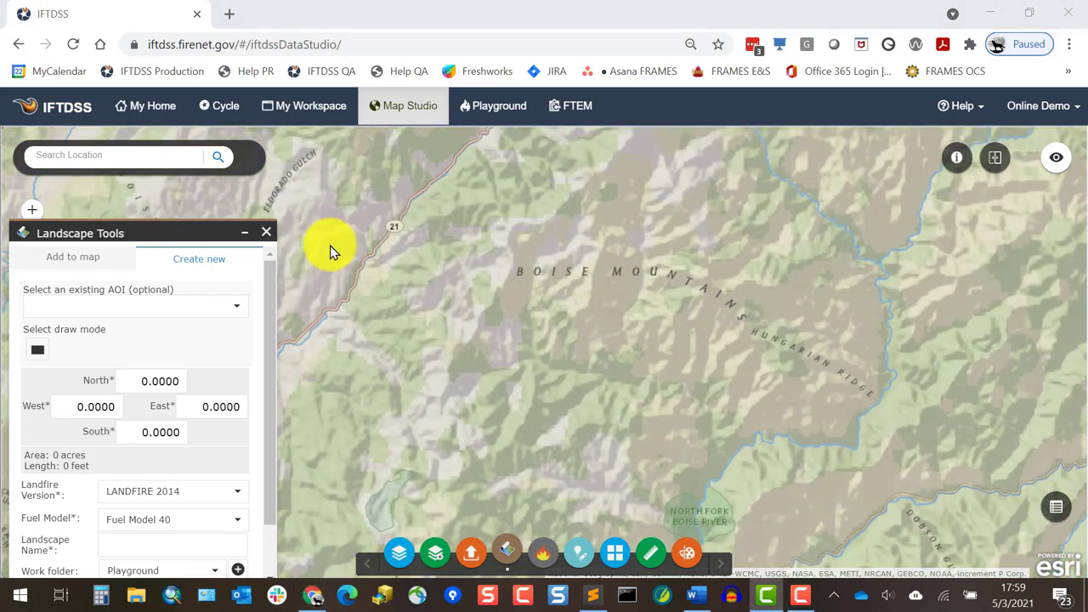
left_click(237, 315)
left_click(237, 314)
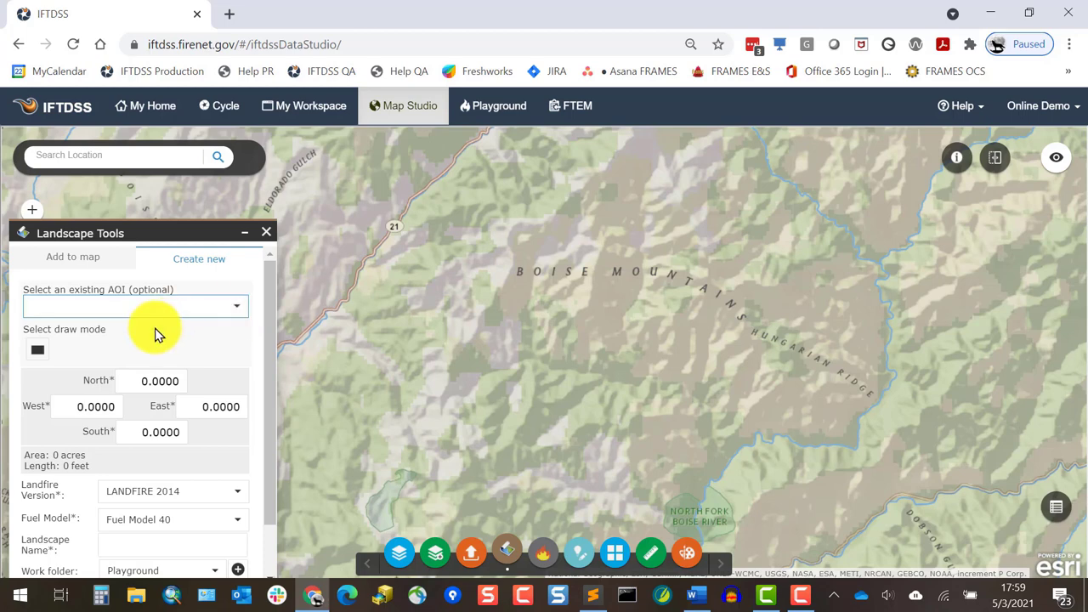
Step: Drag a rectangle AOI over the Boise Mountains covering about 59,067.66 acres
left_click(38, 350)
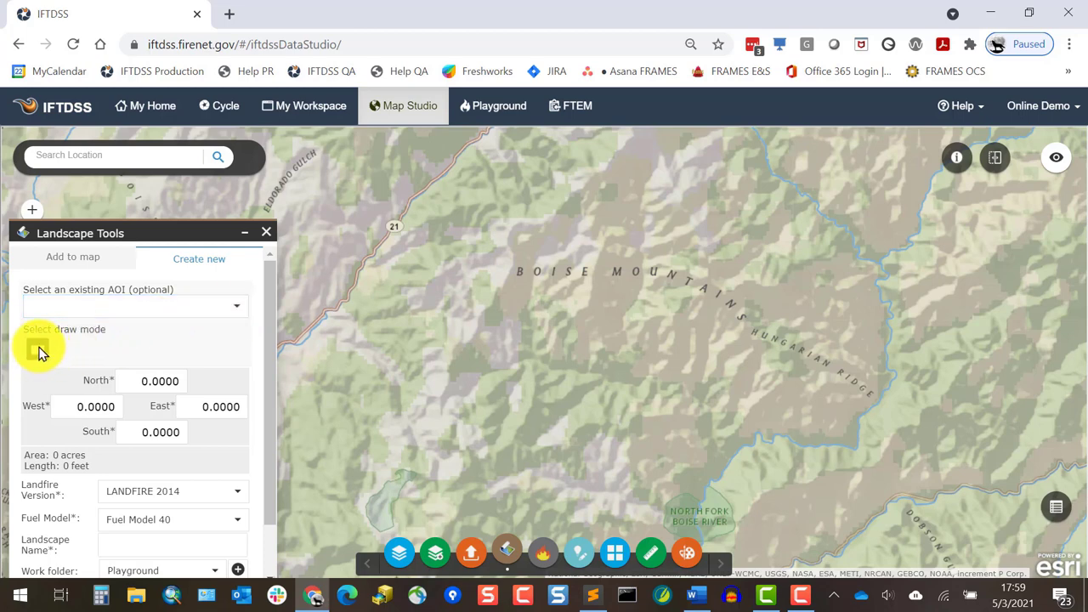
mouse_move(289, 155)
left_mouse_down()
mouse_move(392, 291)
mouse_move(862, 527)
left_mouse_up()
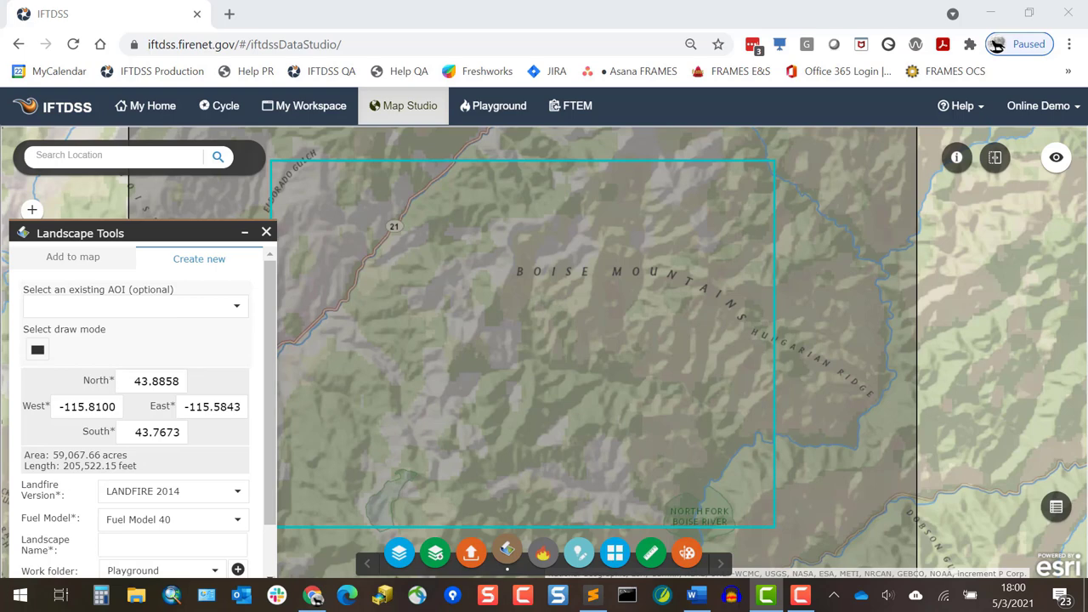
left_click(182, 407)
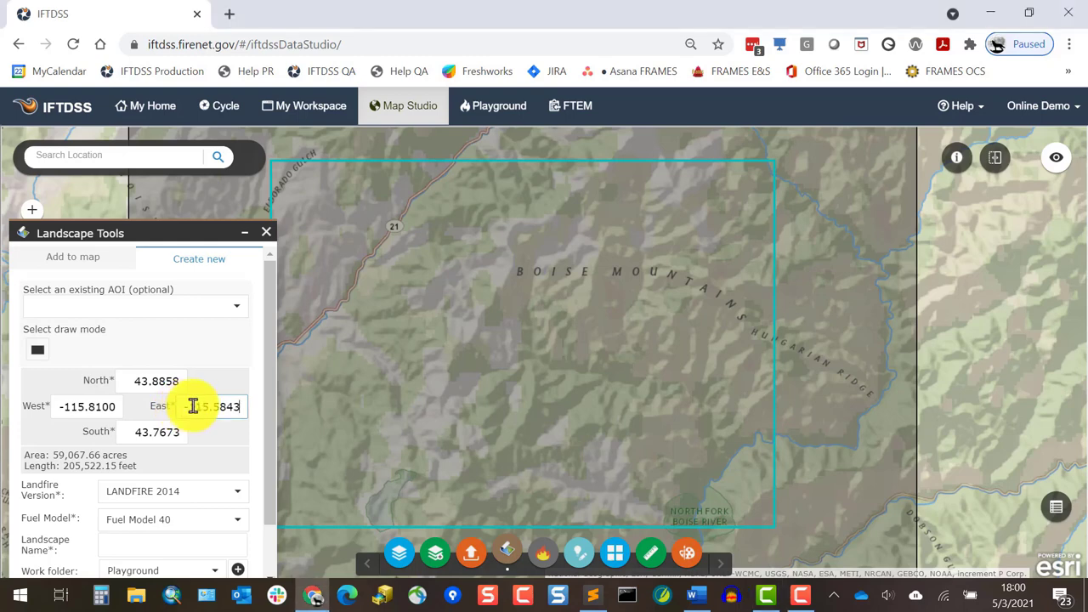
left_click_drag(239, 409, 178, 420)
key("ctrl+c")
key("BackSpace")
key("ctrl+v")
left_click(178, 429)
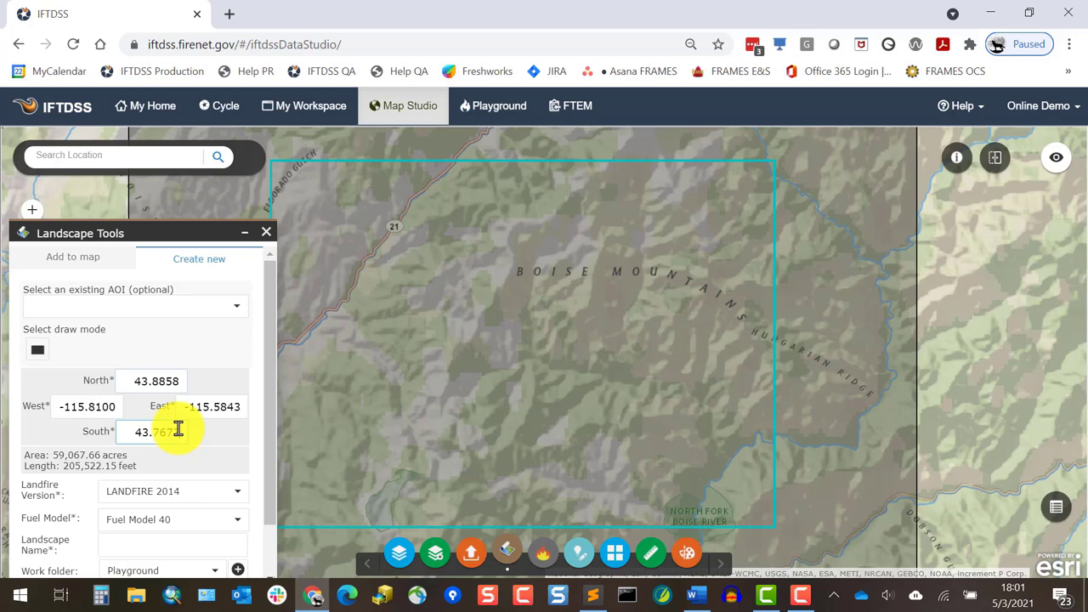
scroll(266, 507, "down", 1)
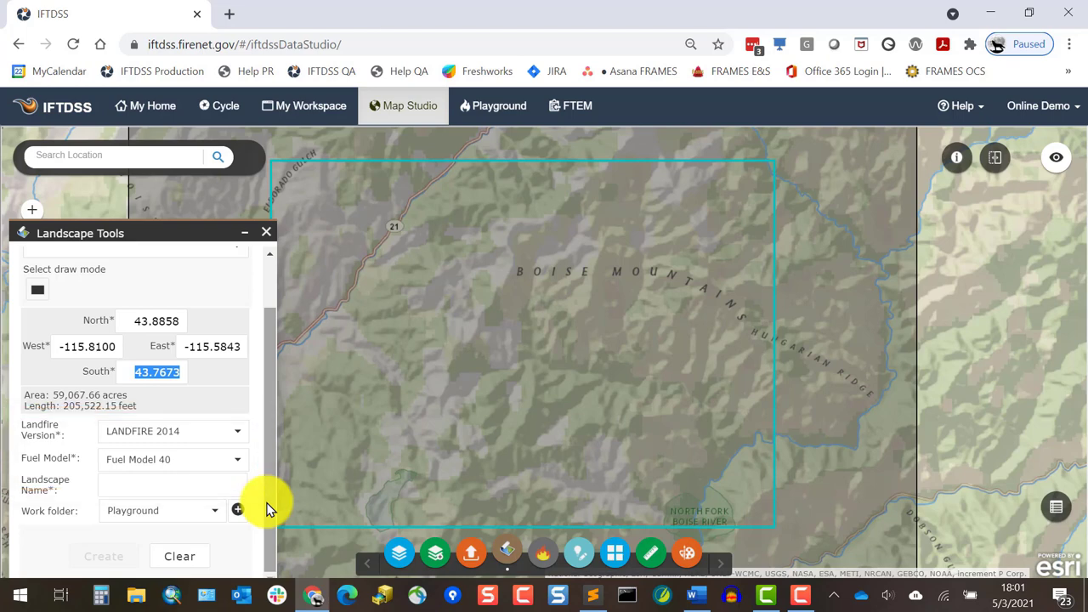
left_click(238, 433)
left_click(197, 478)
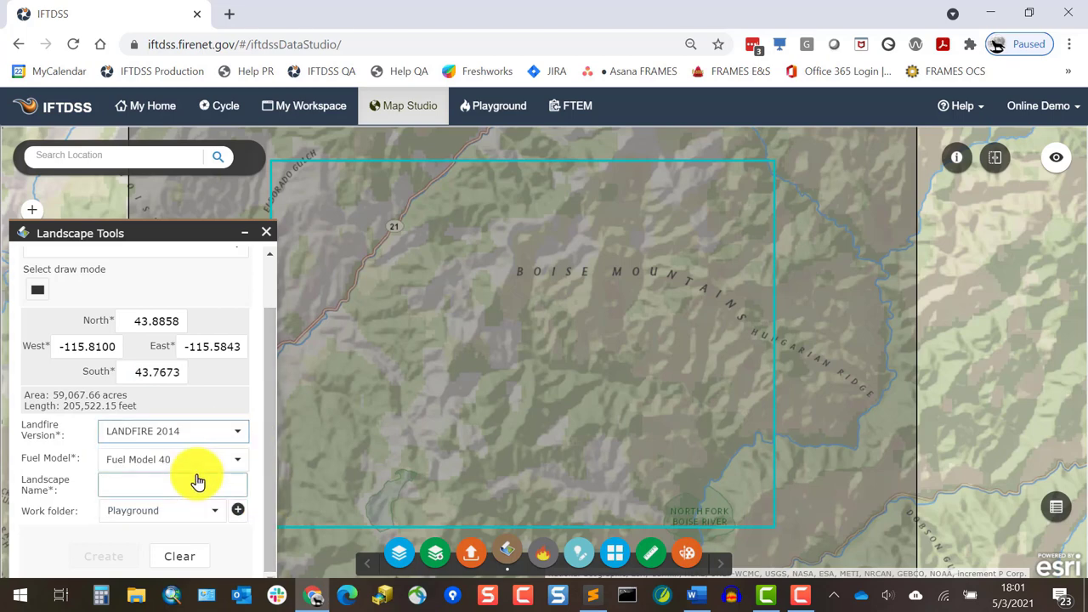
left_click(240, 469)
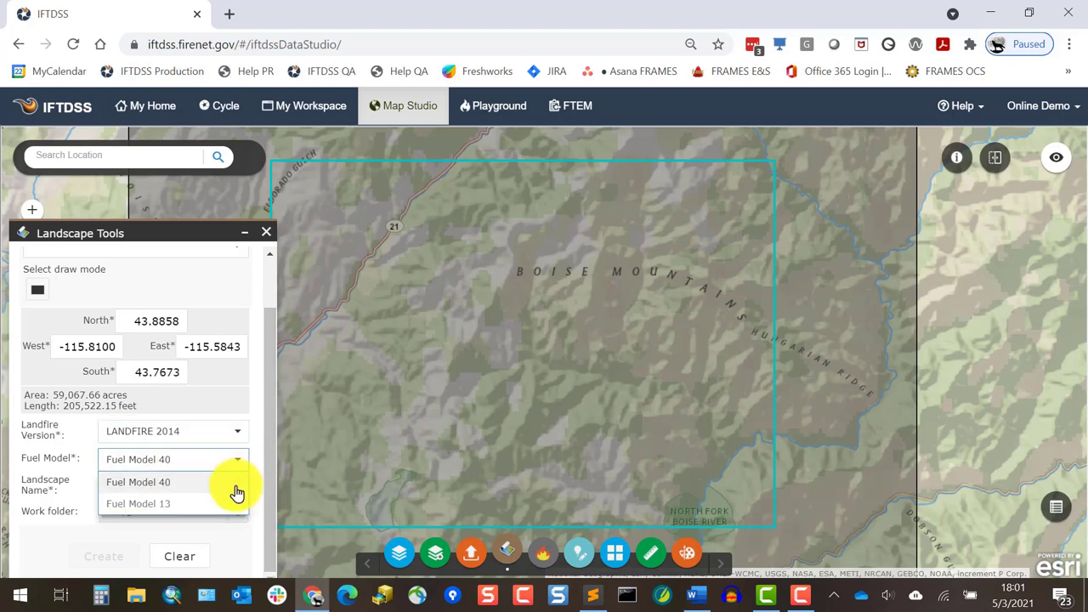
left_click(235, 483)
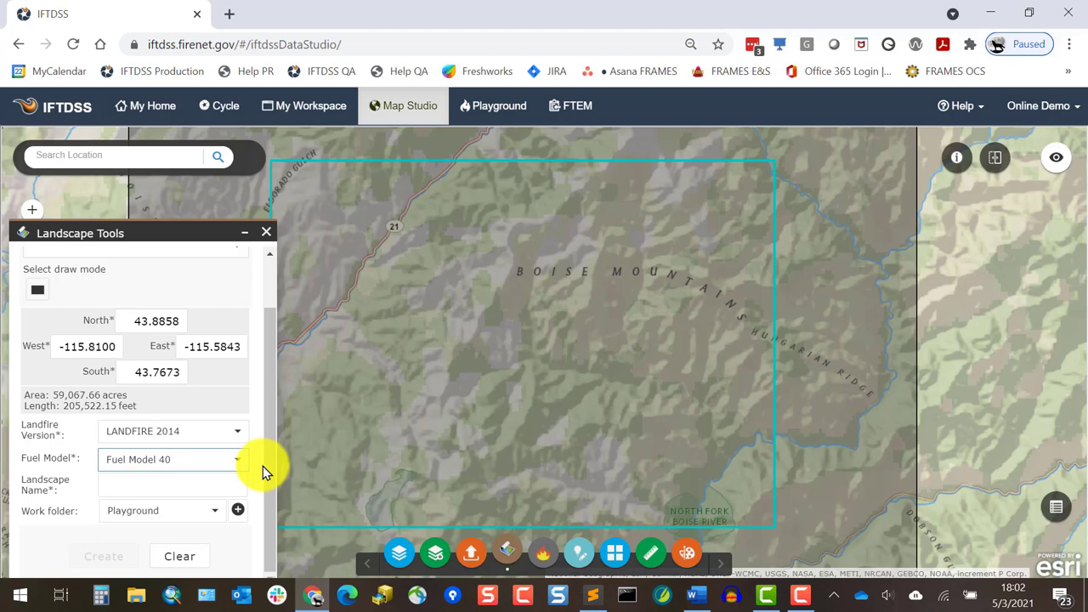
Step: Enter 'Granite Crk LF14 UnEd' as the landscape name
left_click(231, 482)
type("Granite Cr")
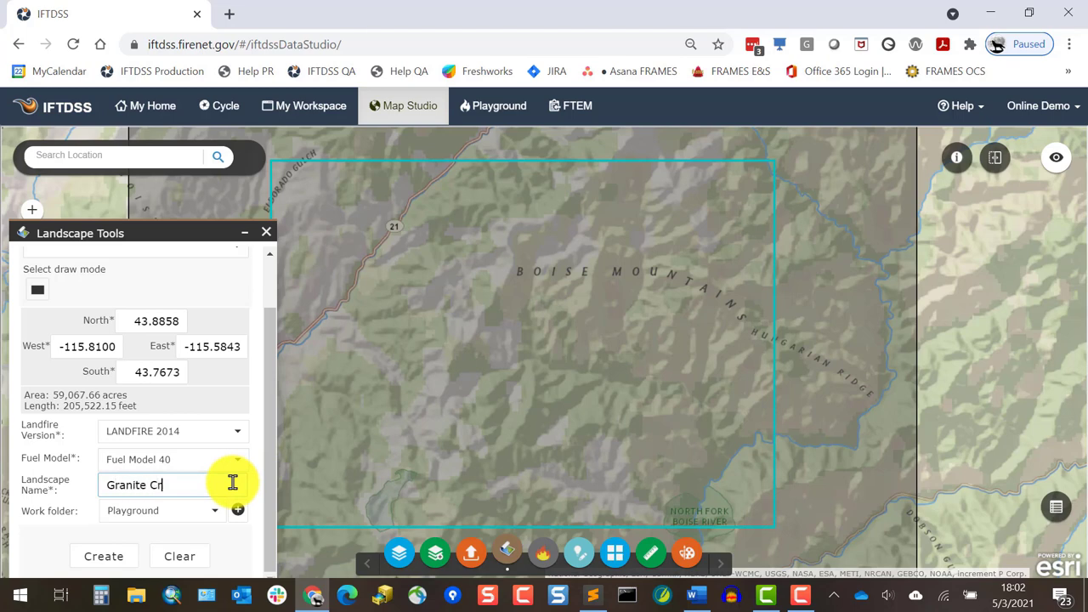
type("k LF14 UnEd")
Step: Make a new work folder 'Granite Creek Project' and select it for the landscape
left_click(215, 522)
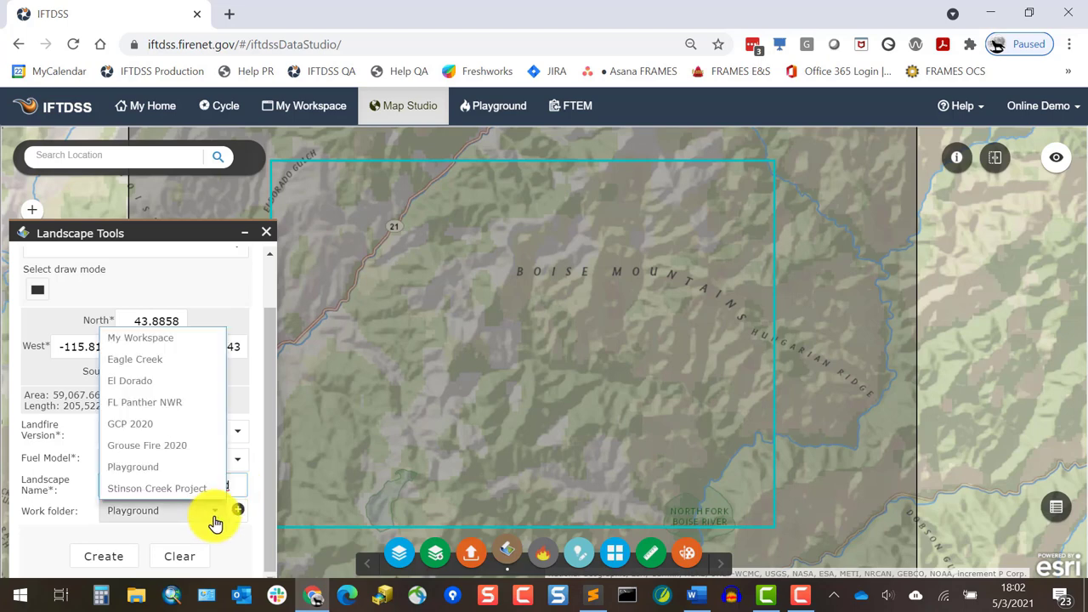
left_click(215, 522)
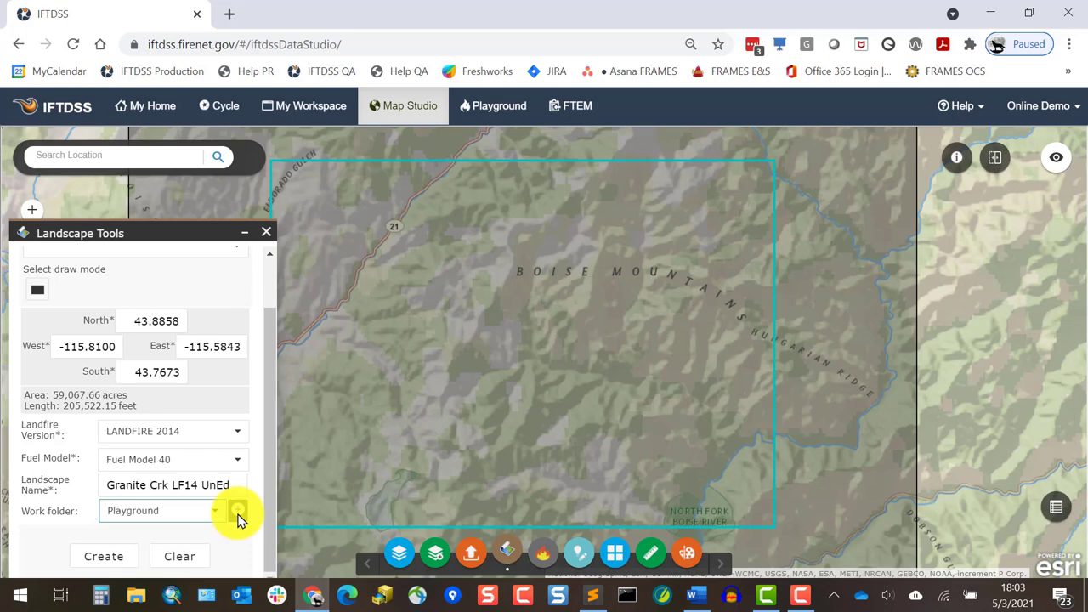
left_click(239, 513)
type("Granite ")
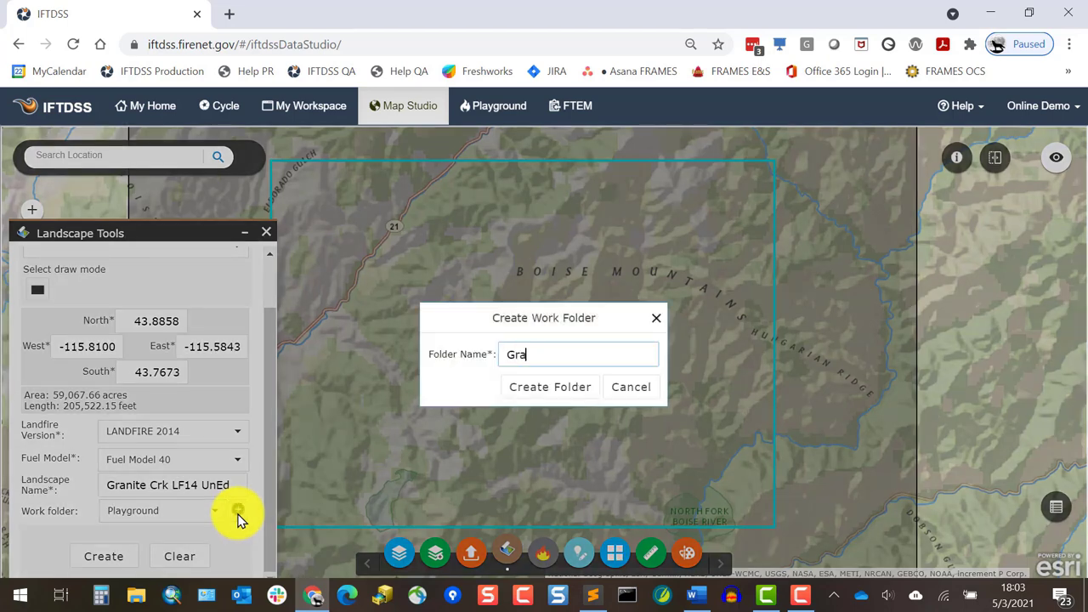
type("Creek Project")
left_click(549, 391)
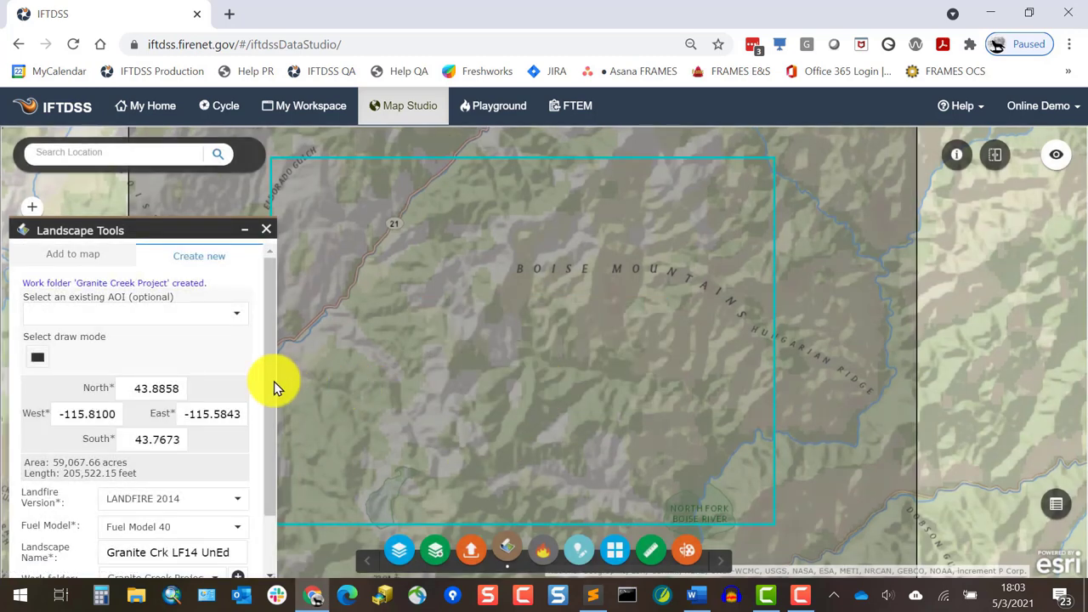
left_click_drag(267, 377, 274, 449)
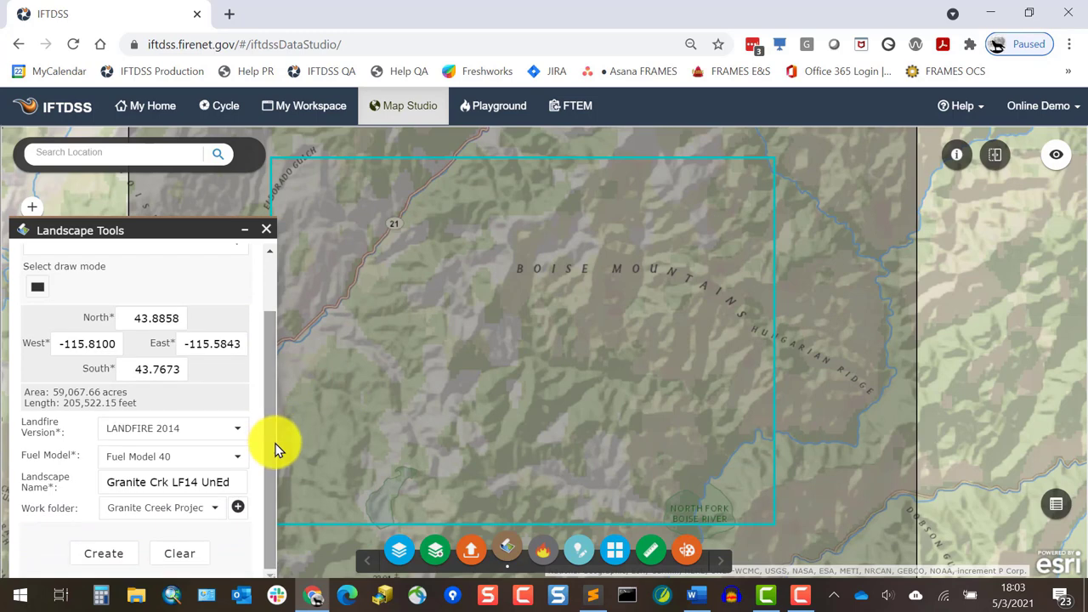
Step: Submit Granite Crk LF14 UnEd for creation and view it running in the Add to map list
left_click(130, 562)
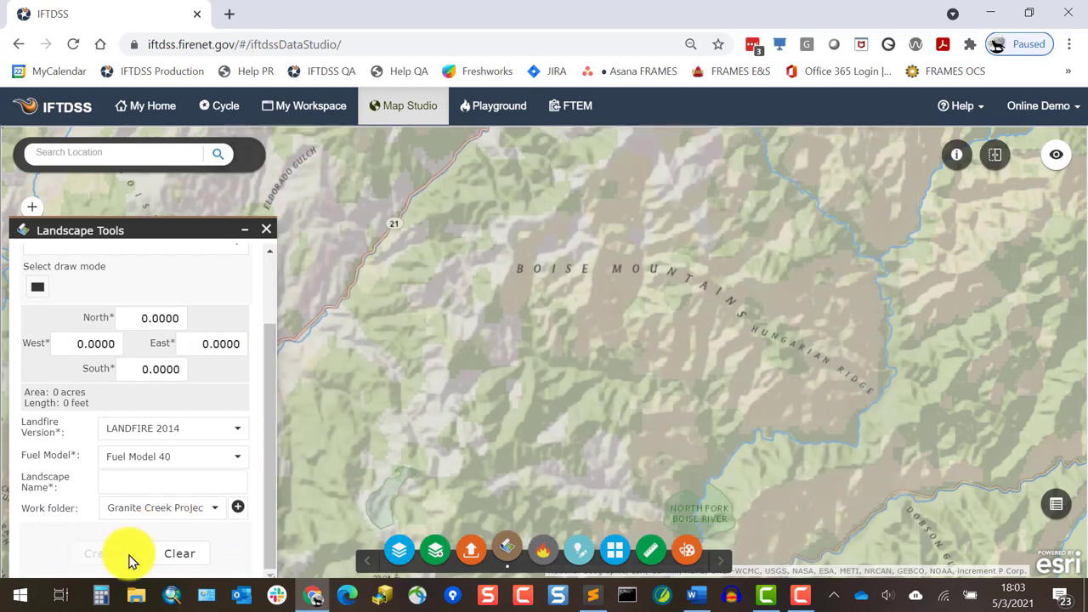
left_click_drag(267, 481, 287, 369)
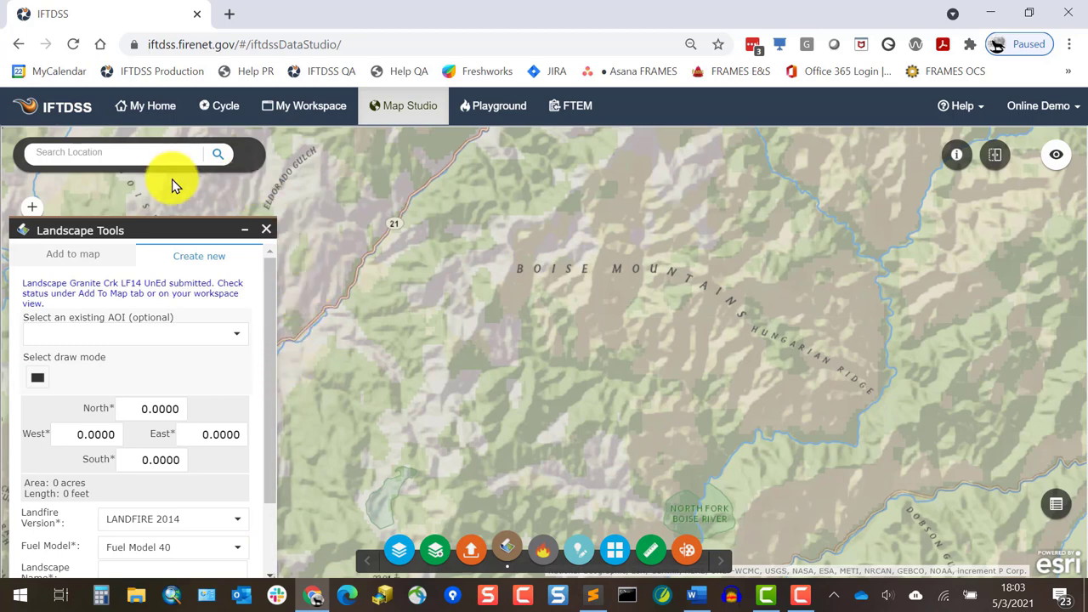
left_click(84, 257)
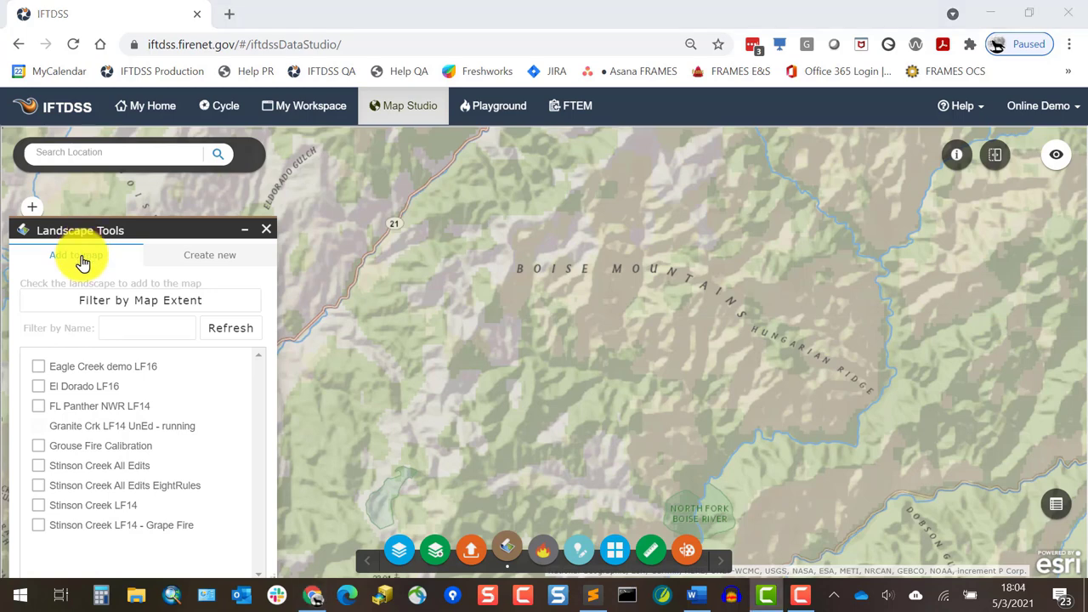
Step: Refresh the landscape list and check Granite Crk LF14 UnEd to put it on the map
left_click(232, 337)
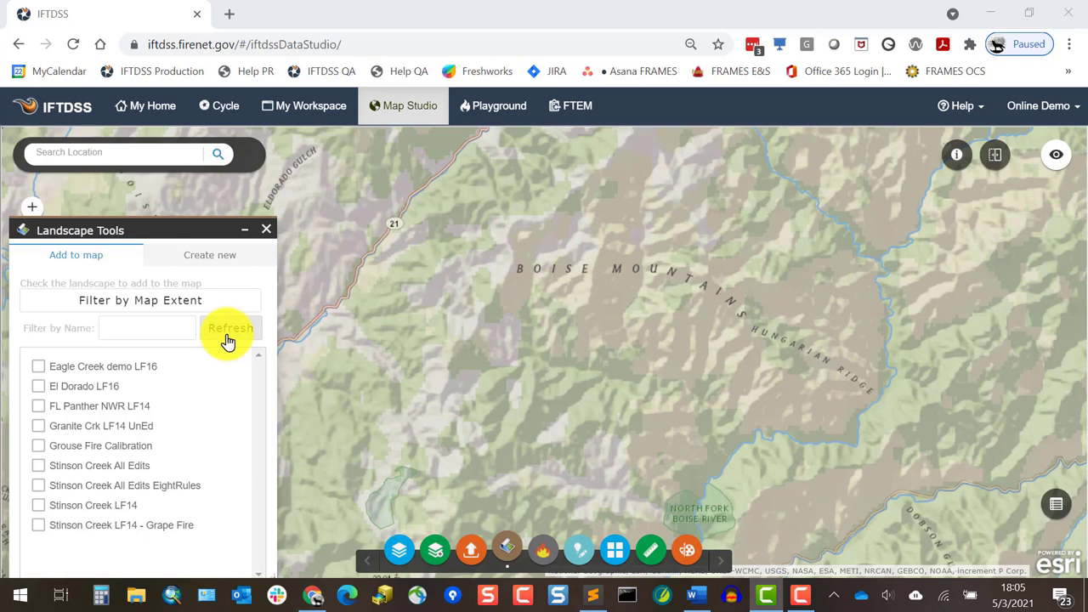
left_click(39, 429)
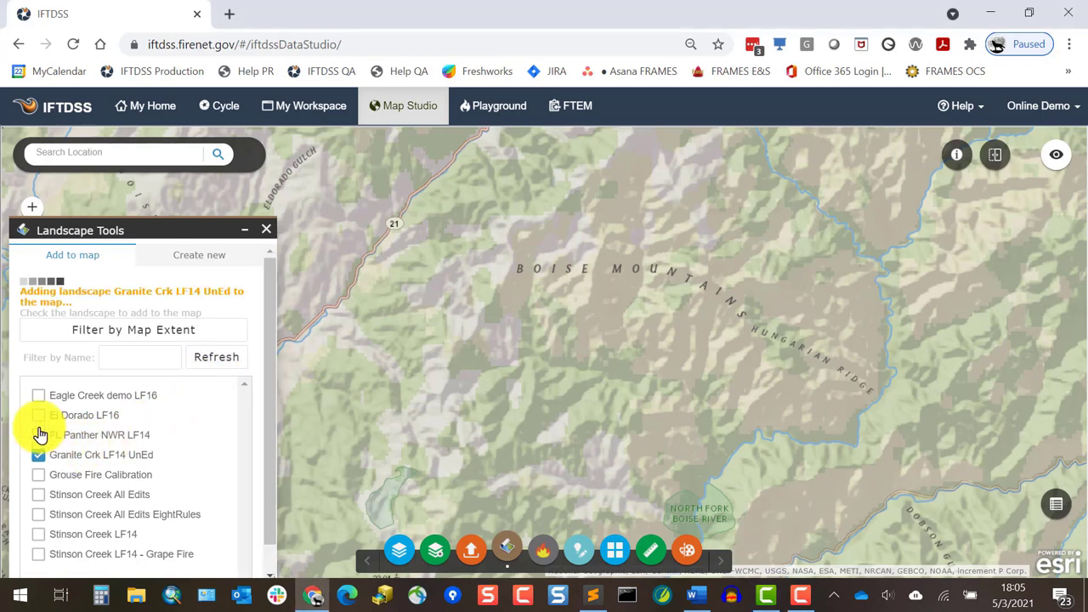